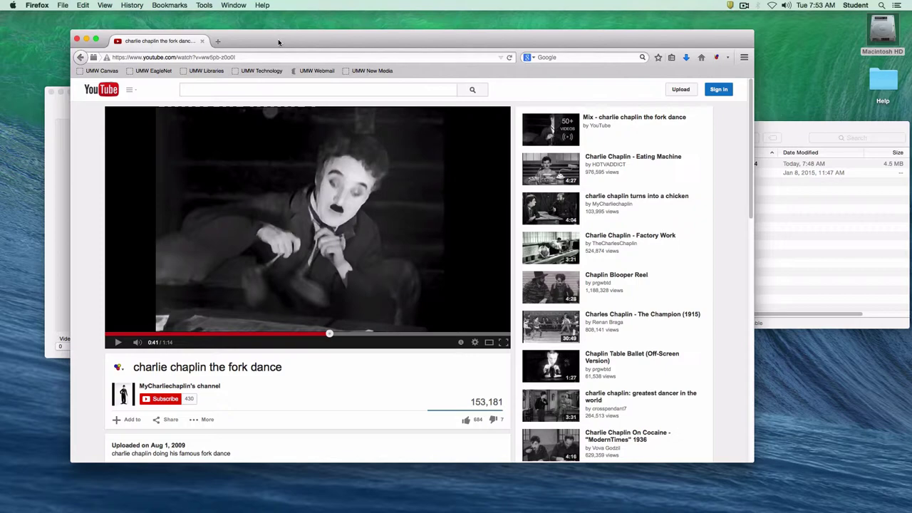
Step: Hide Firefox so MPEG Streamclip and the Desktop folder are visible
click(37, 5)
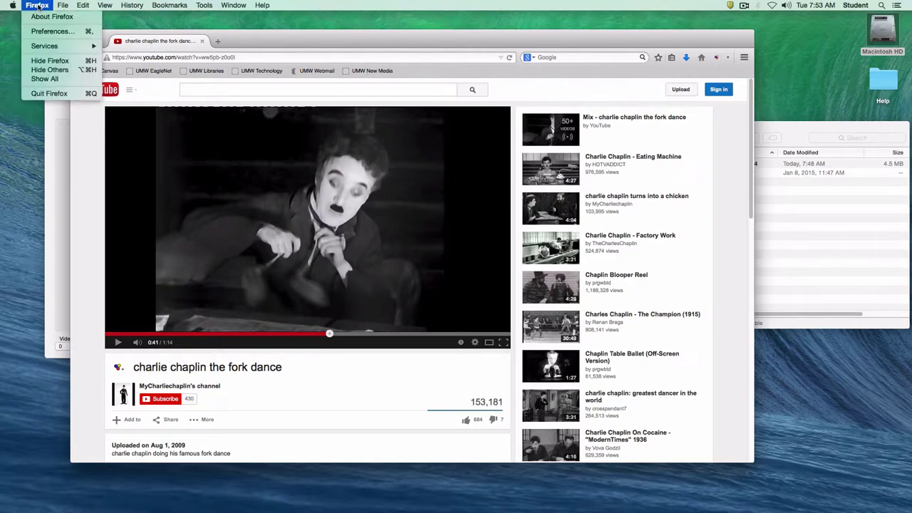
click(50, 61)
Step: Load charlie_chaplin_the_fork_dance.mp4 into MPEG Streamclip and scrub to about 0:00:15,09
drag(235, 97, 271, 104)
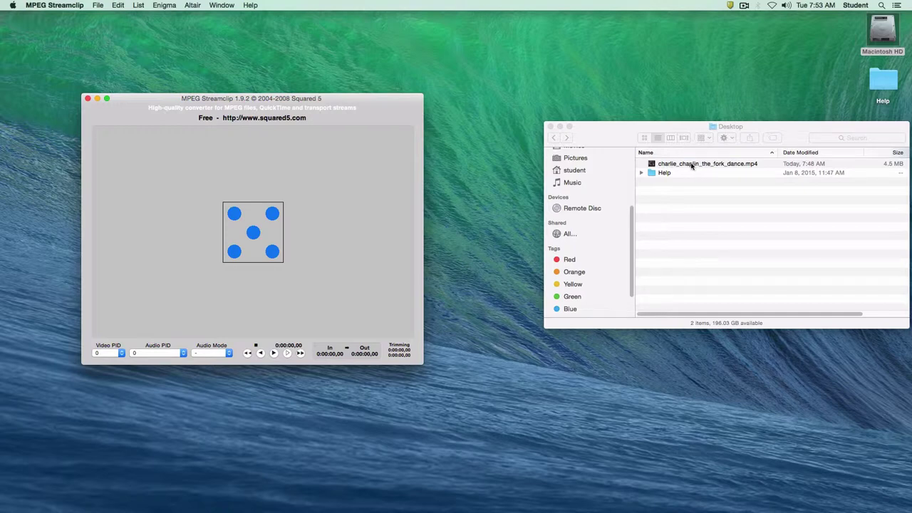
drag(694, 166, 240, 193)
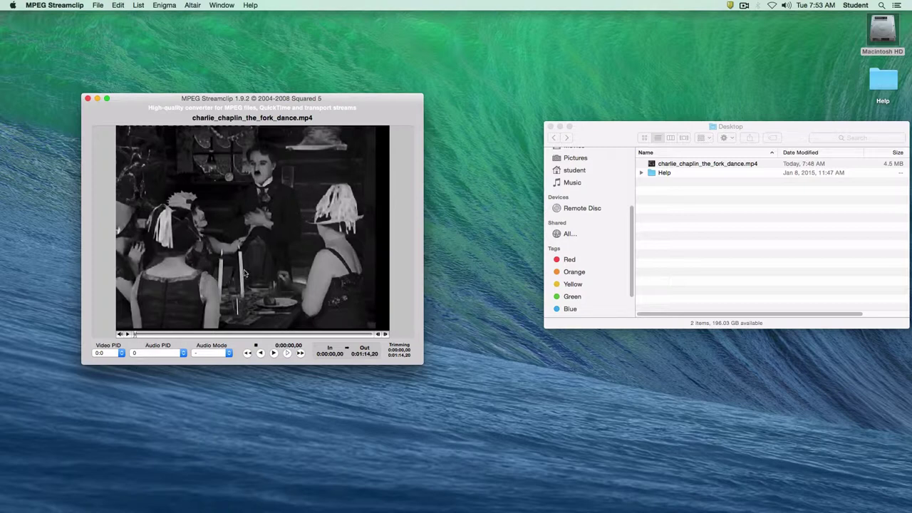
drag(136, 336, 183, 335)
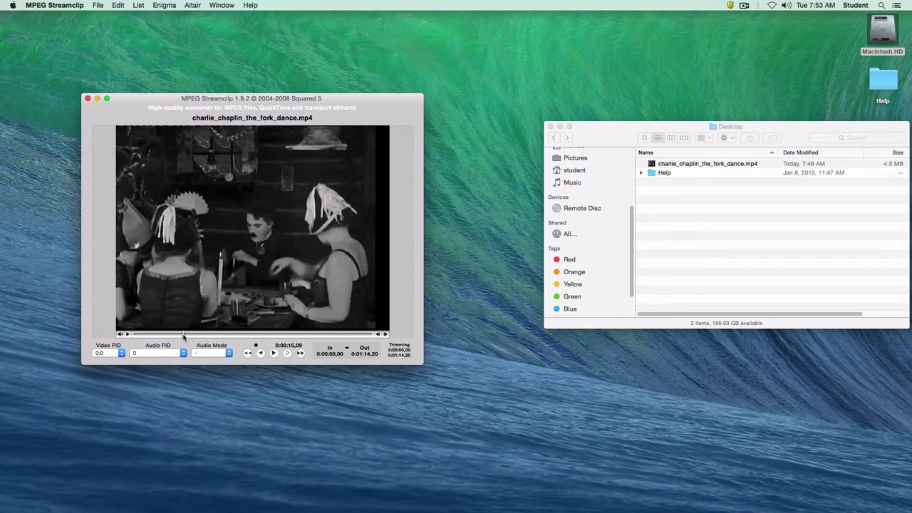
Step: Mark 0:00:15,14, where the fork dance begins, as the In point
drag(183, 337, 183, 337)
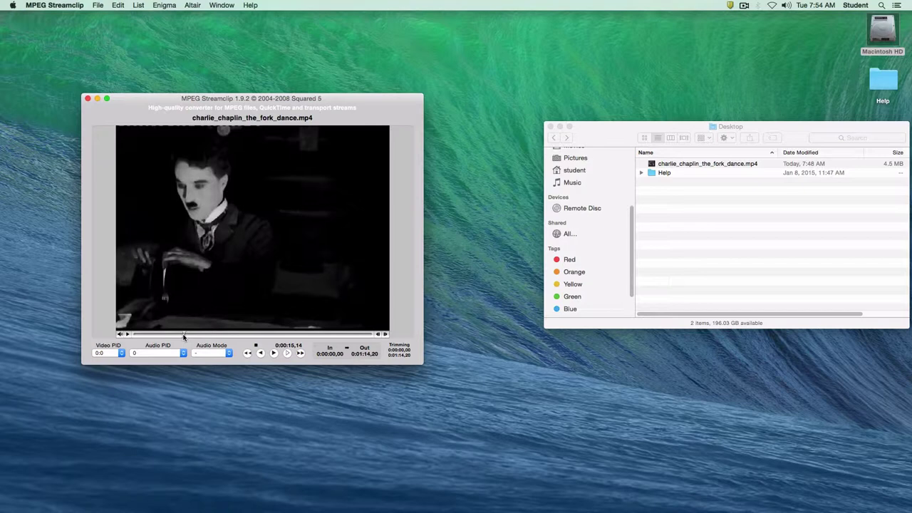
key(i)
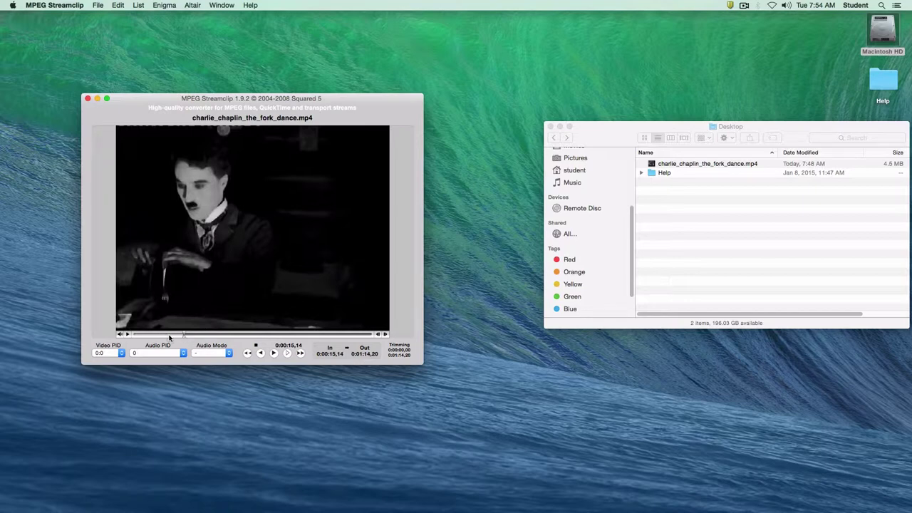
Step: Advance to 0:01:01,13, where the dance ends, and mark it as the Out point
drag(184, 336, 329, 347)
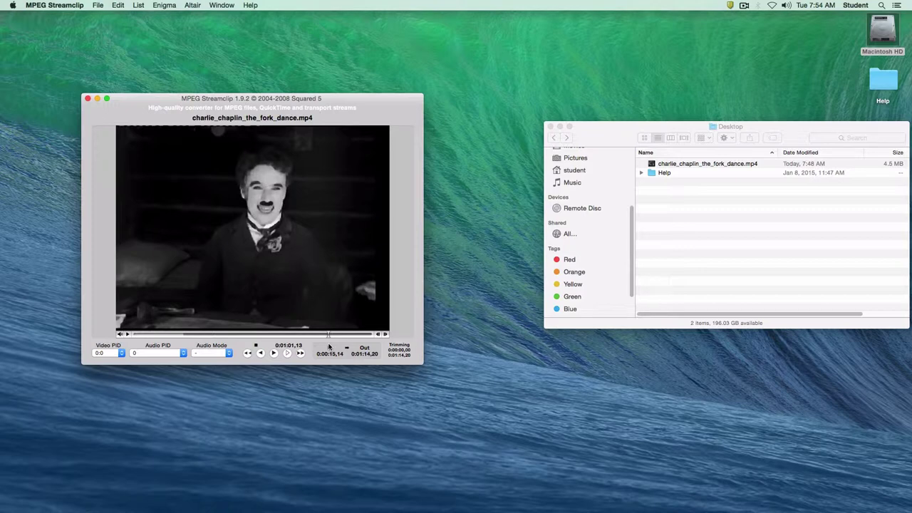
key(super+o)
Step: Trim the video to the 0:00:15,14–0:01:01,13 span and scrub back to preview it
click(119, 7)
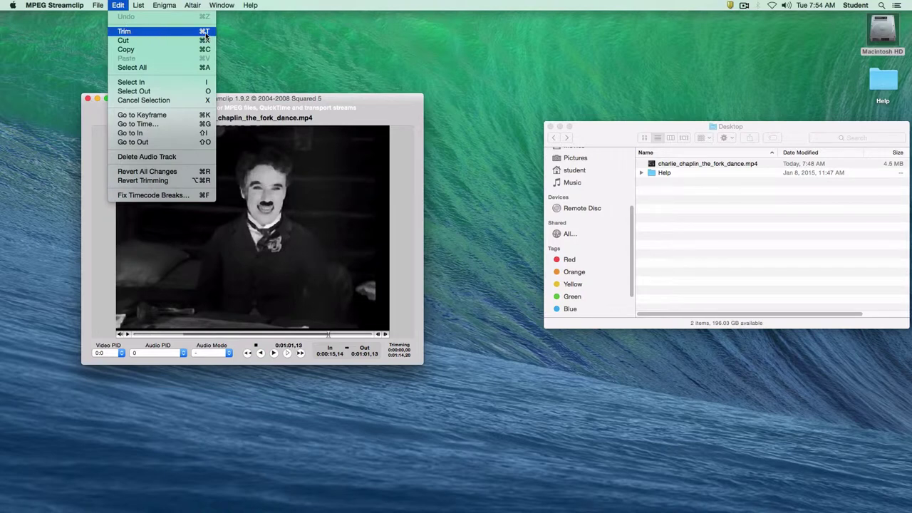
click(157, 32)
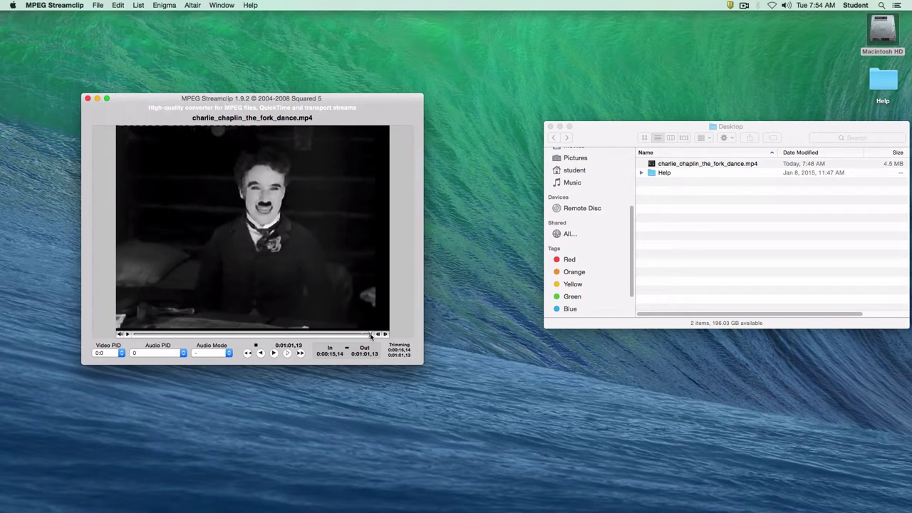
drag(371, 334, 131, 332)
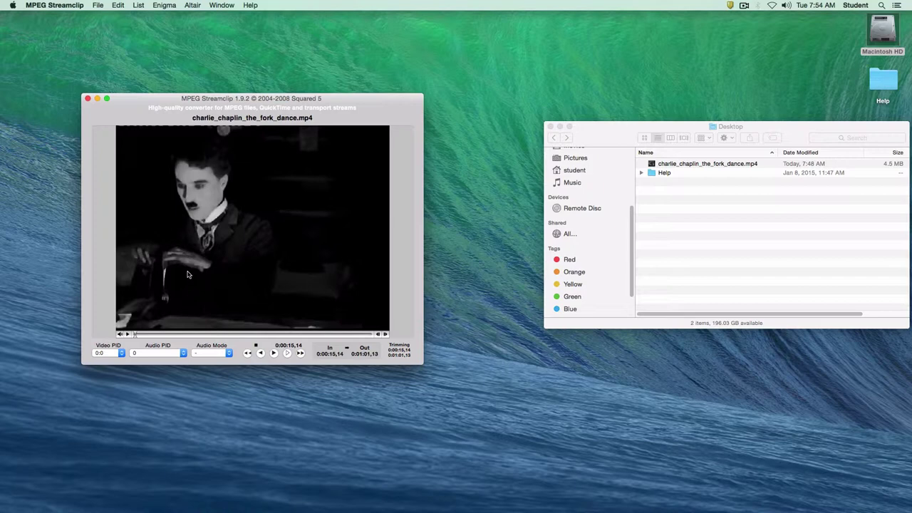
click(97, 5)
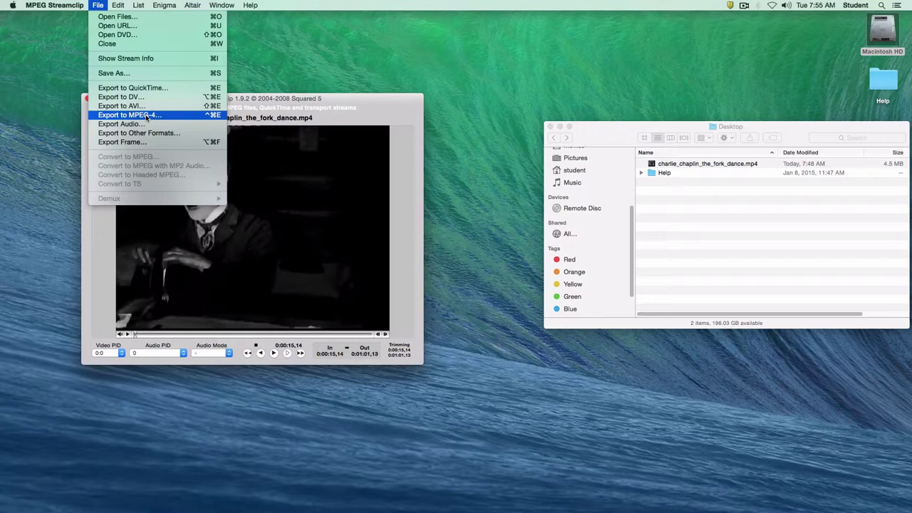
Step: Export the trimmed clip as MP4 named 'charlie_chaplin clip' into the Movies folder
click(126, 74)
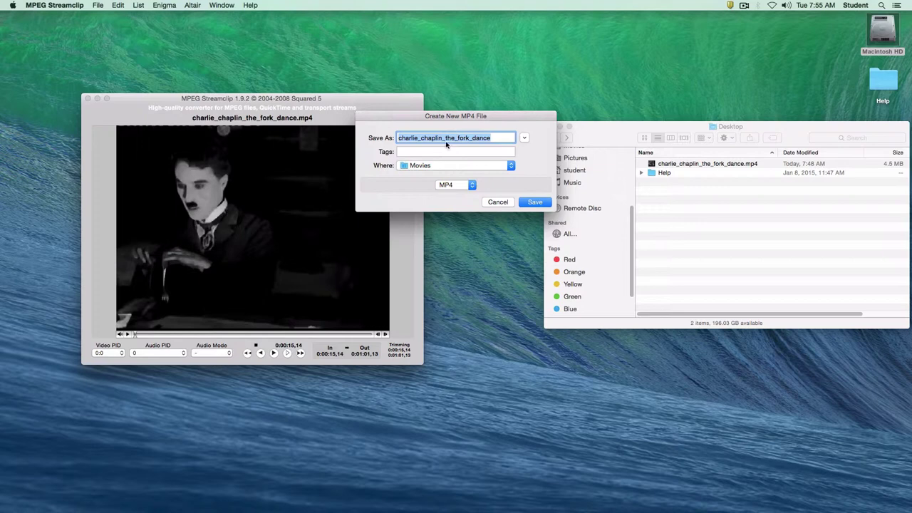
click(492, 138)
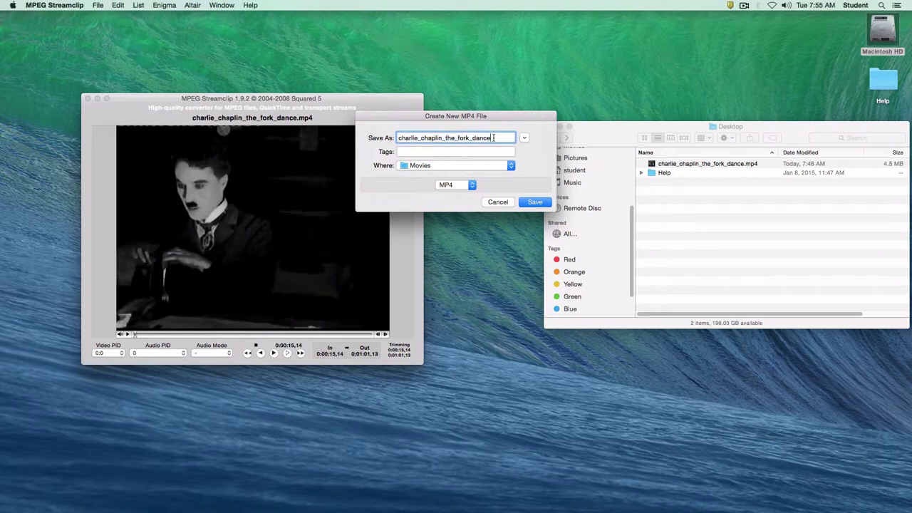
key(BackSpace)
key(BackSpace)
key(BackSpace)
key(BackSpace)
key(BackSpace)
key(BackSpace)
key(BackSpace)
key(BackSpace)
key(BackSpace)
key(BackSpace)
key(BackSpace)
key(BackSpace)
key(BackSpace)
key(BackSpace)
key(BackSpace)
text(clip)
click(539, 202)
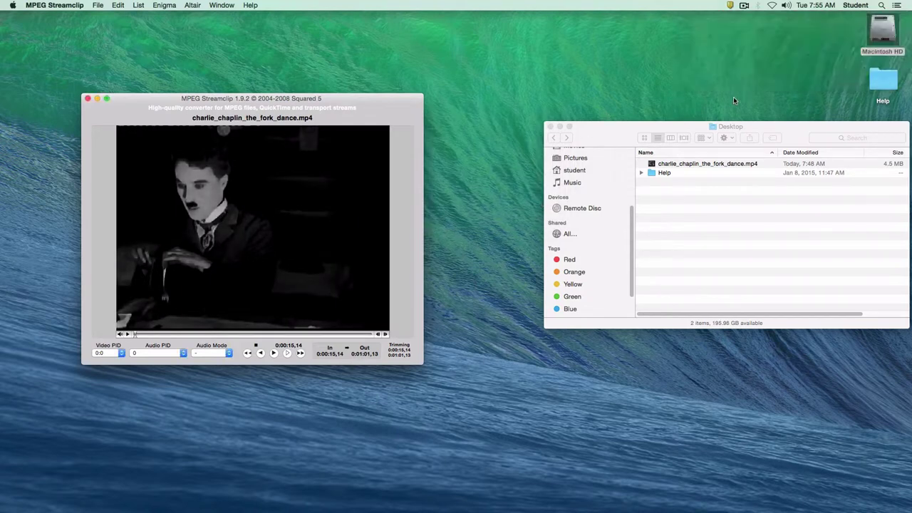
Step: Open the Movies folder in Finder and select charlie_chaplin clip.mp4
click(634, 230)
scroll(612, 228, up, 3)
click(574, 237)
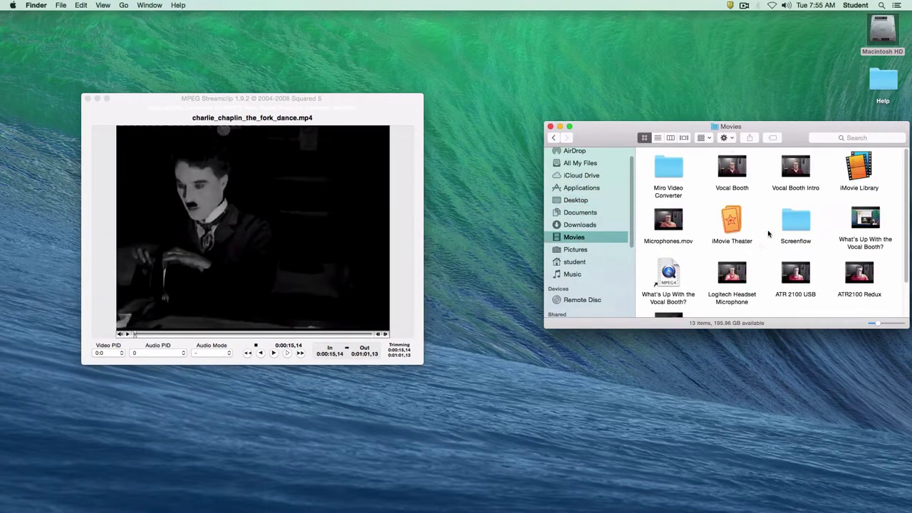
scroll(768, 234, down, 3)
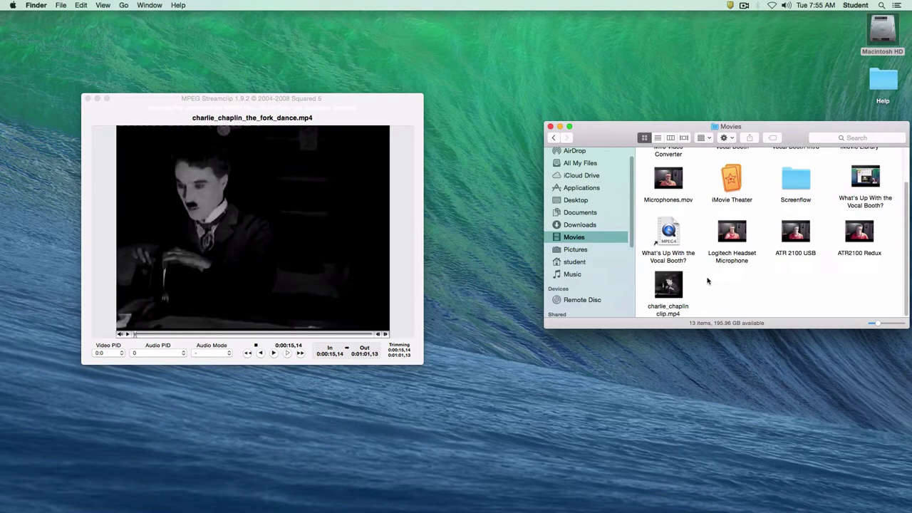
click(664, 284)
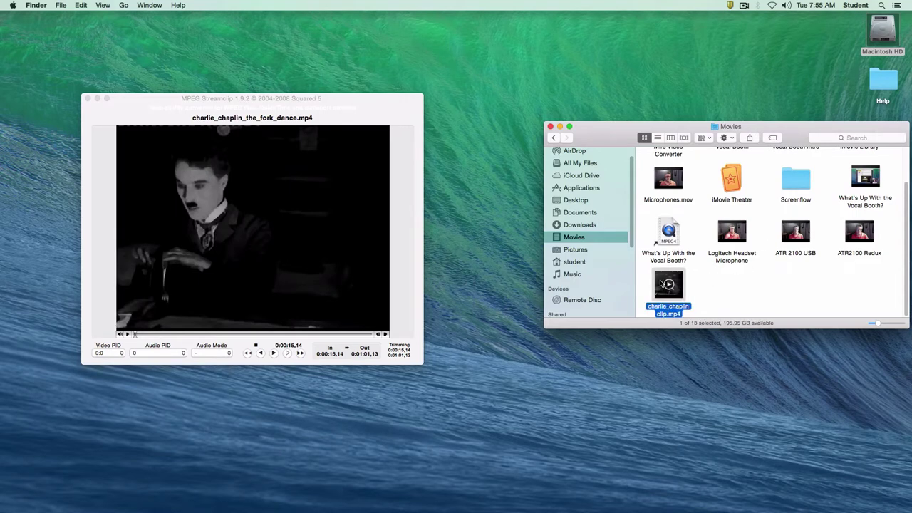